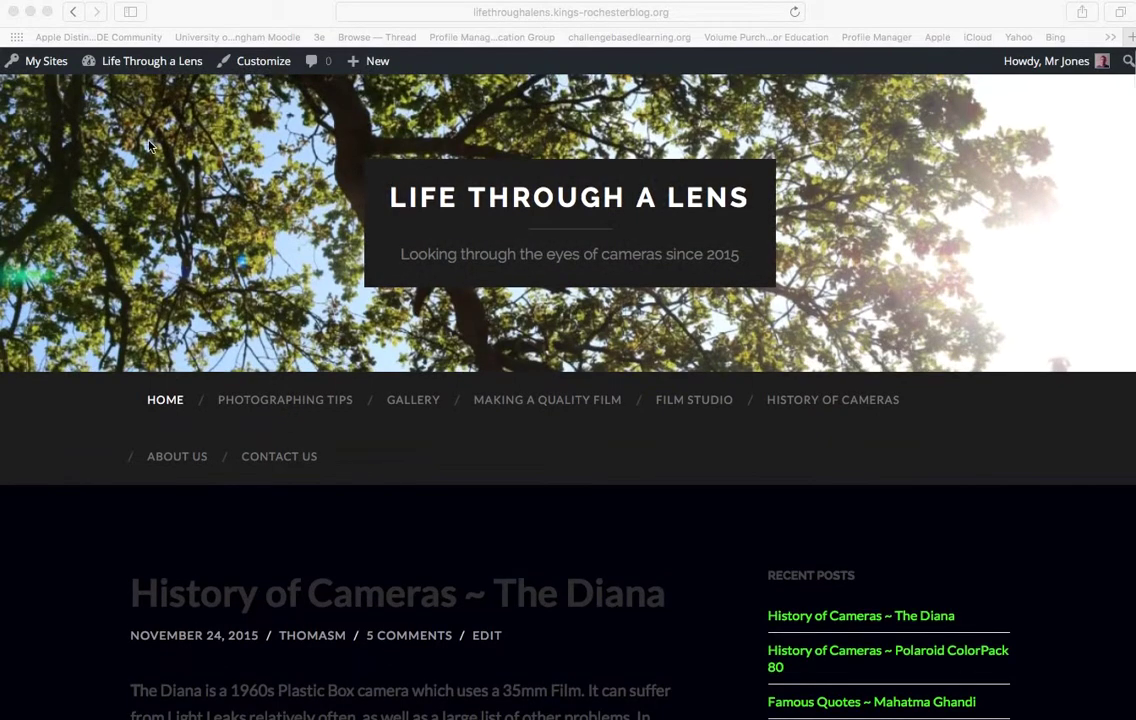
# Open the My Sites list in the admin bar on the blog's front page
pyautogui.click(42, 61)
# Go to the Life Through a Lens Dashboard, then to Appearance > Menus
pyautogui.moveTo(155, 63)
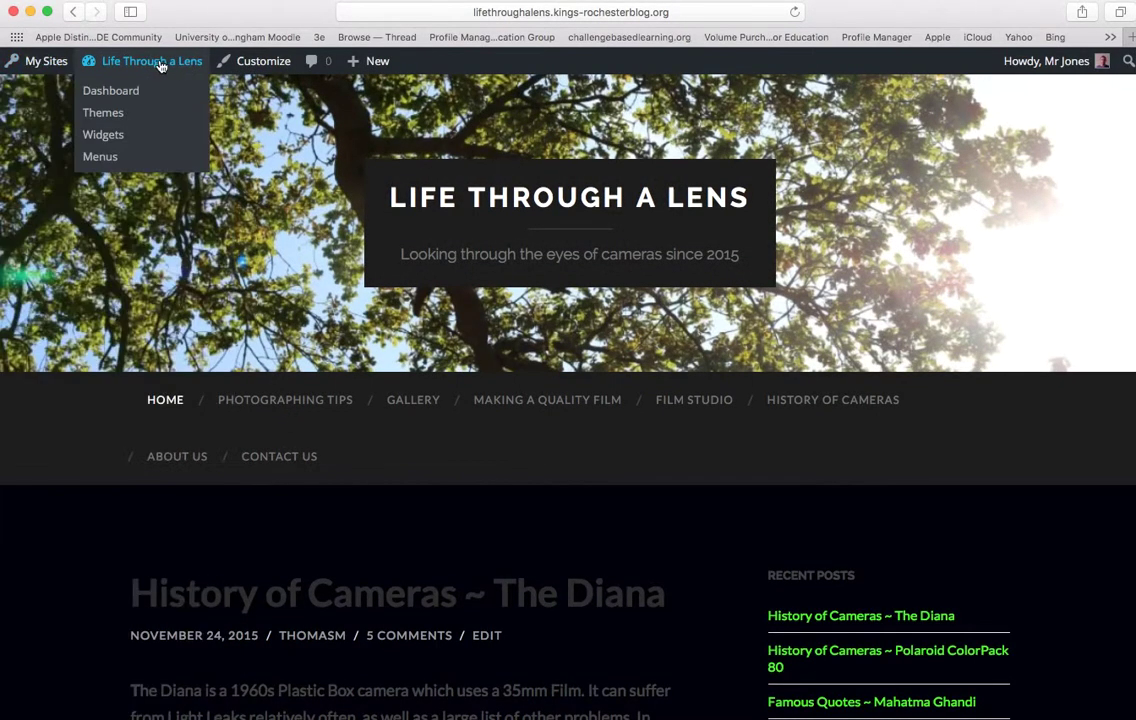
pyautogui.click(104, 93)
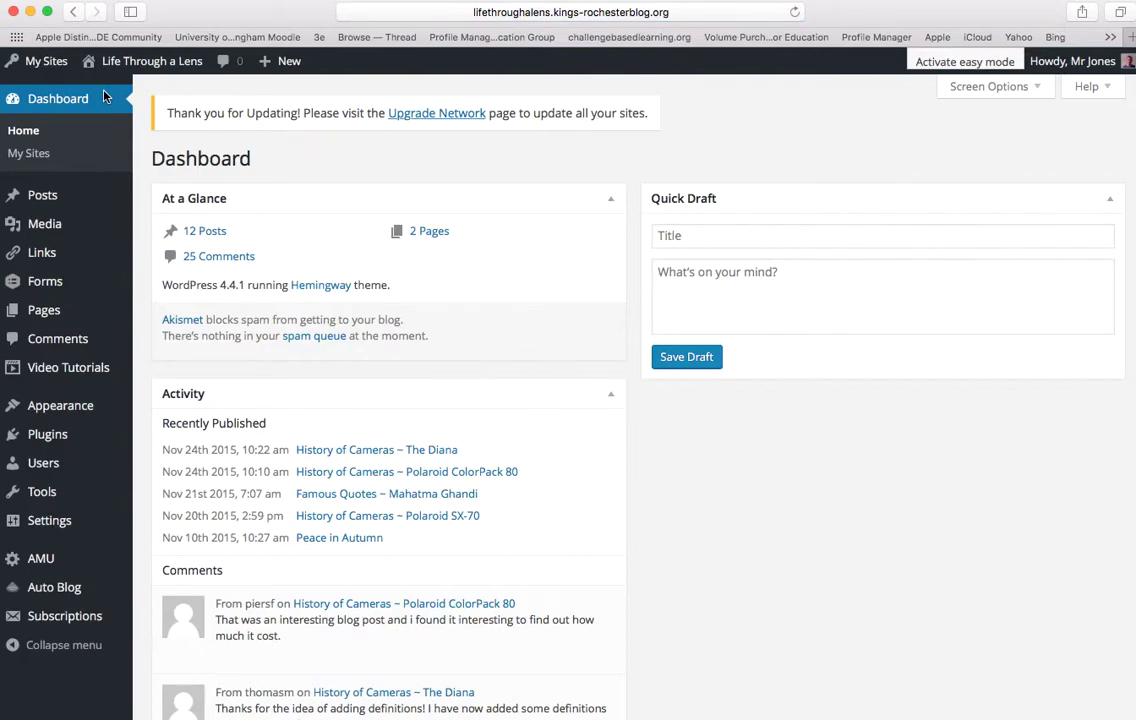
pyautogui.moveTo(28, 411)
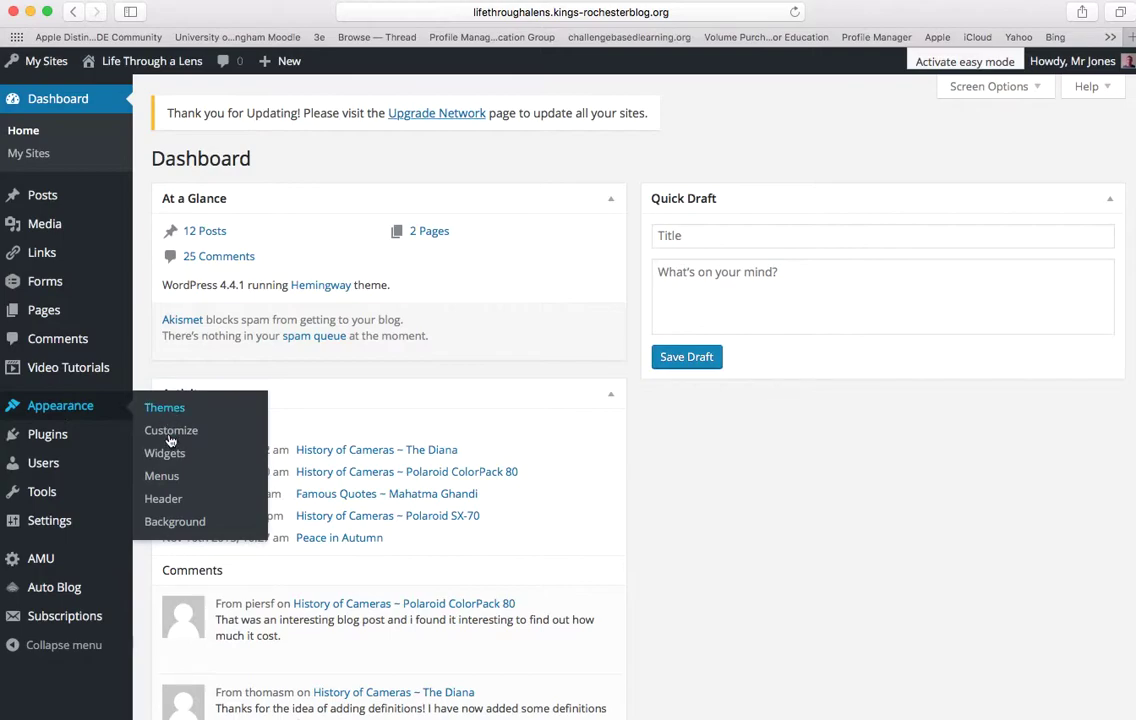
pyautogui.click(161, 478)
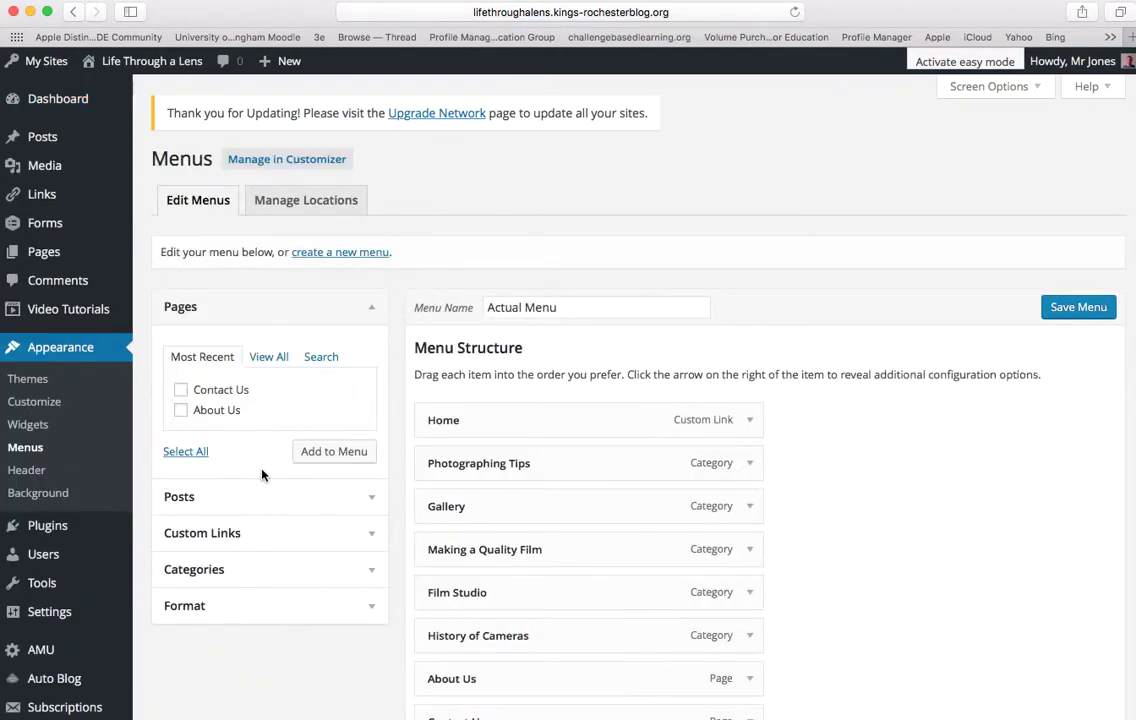
# Review the Actual Menu structure from Home down to Contact Us
pyautogui.scroll(-3, 265, 475)
pyautogui.scroll(2, 263, 474)
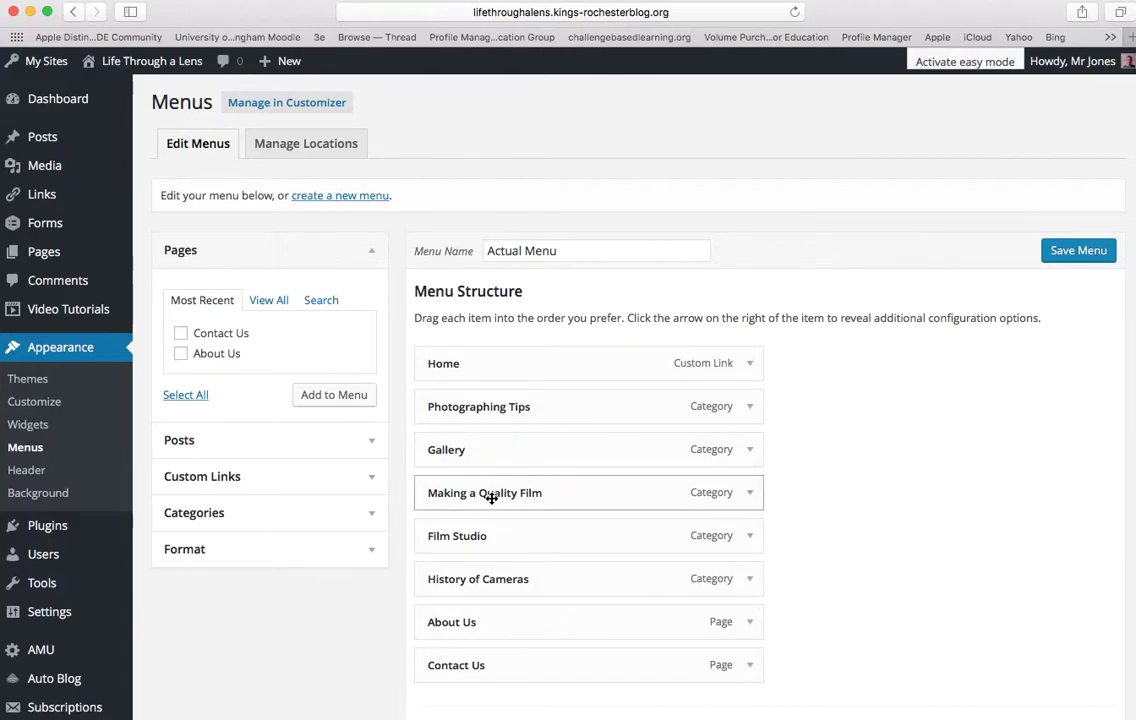
pyautogui.moveTo(565, 248); pyautogui.dragTo(477, 250)
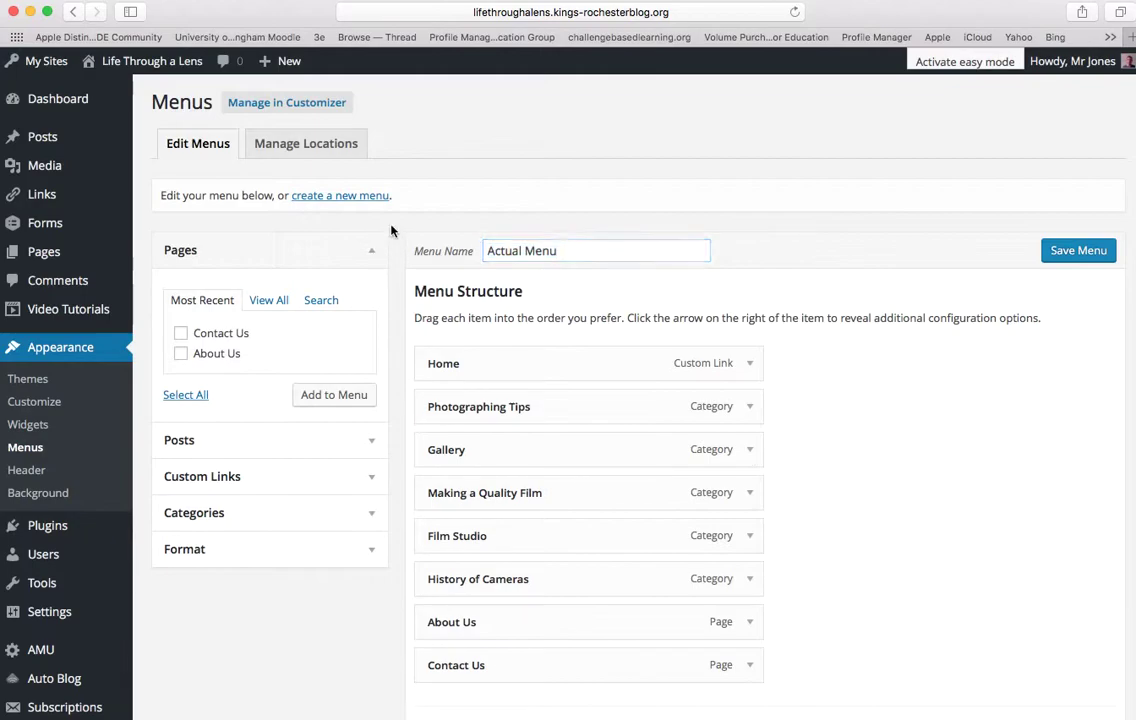
pyautogui.click(550, 393)
pyautogui.scroll(-2, 550, 393)
pyautogui.scroll(-2, 547, 401)
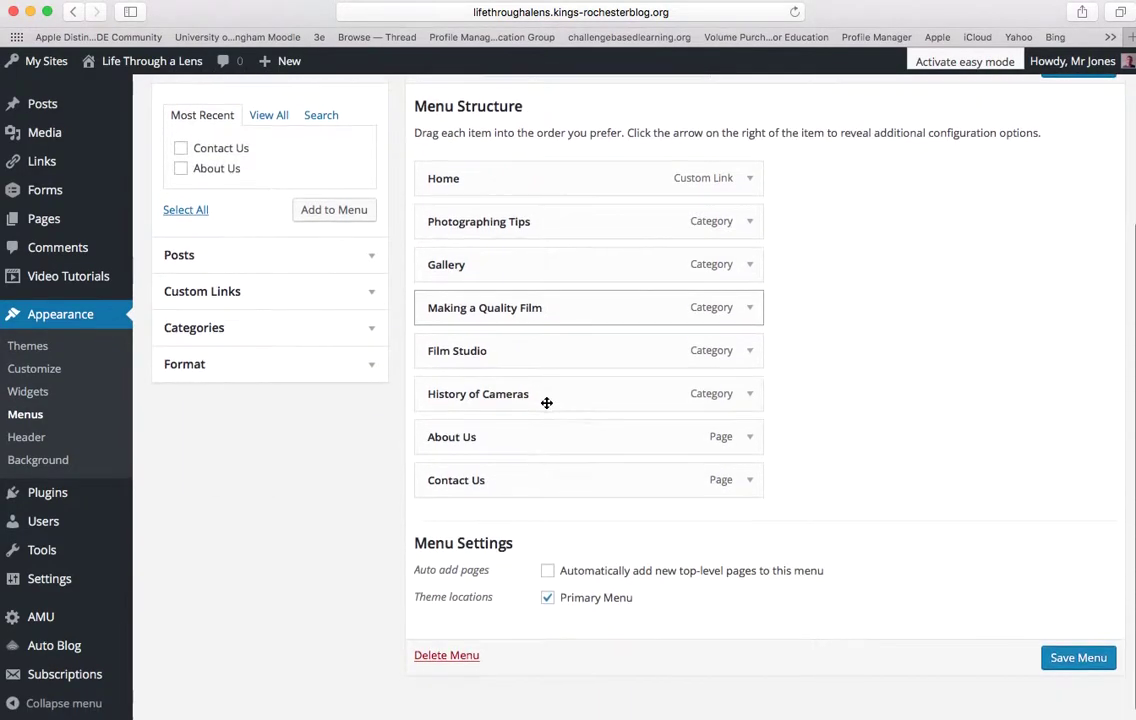
pyautogui.scroll(3, 547, 401)
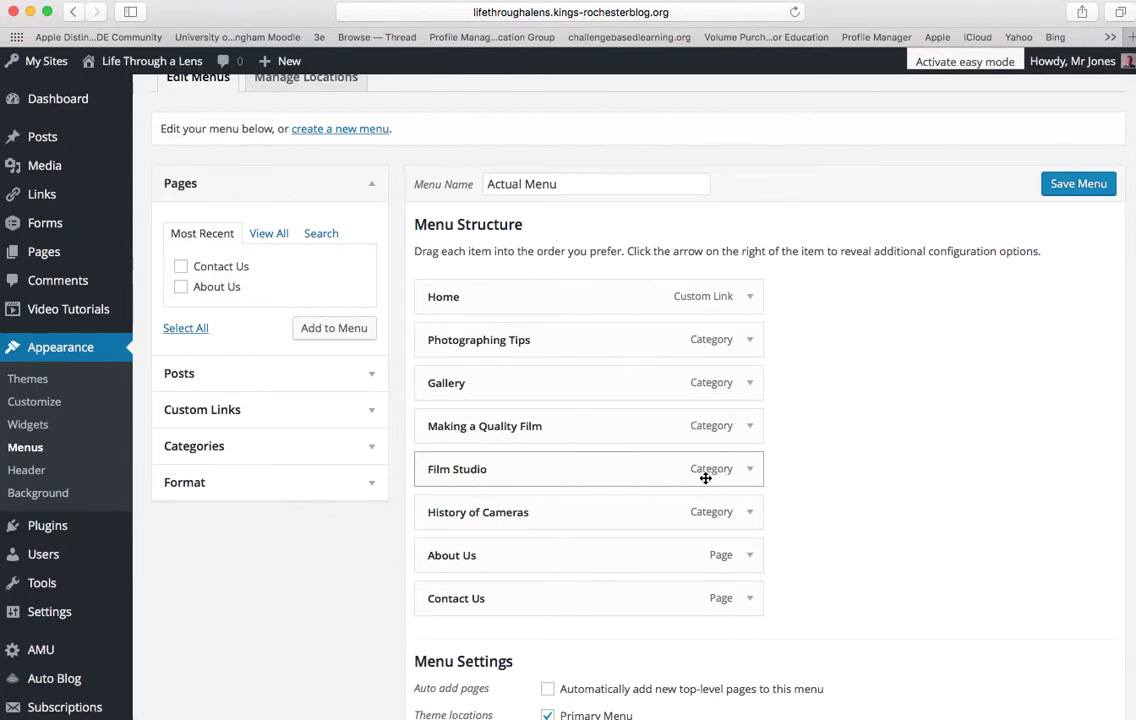
pyautogui.moveTo(481, 470); pyautogui.dragTo(235, 405)
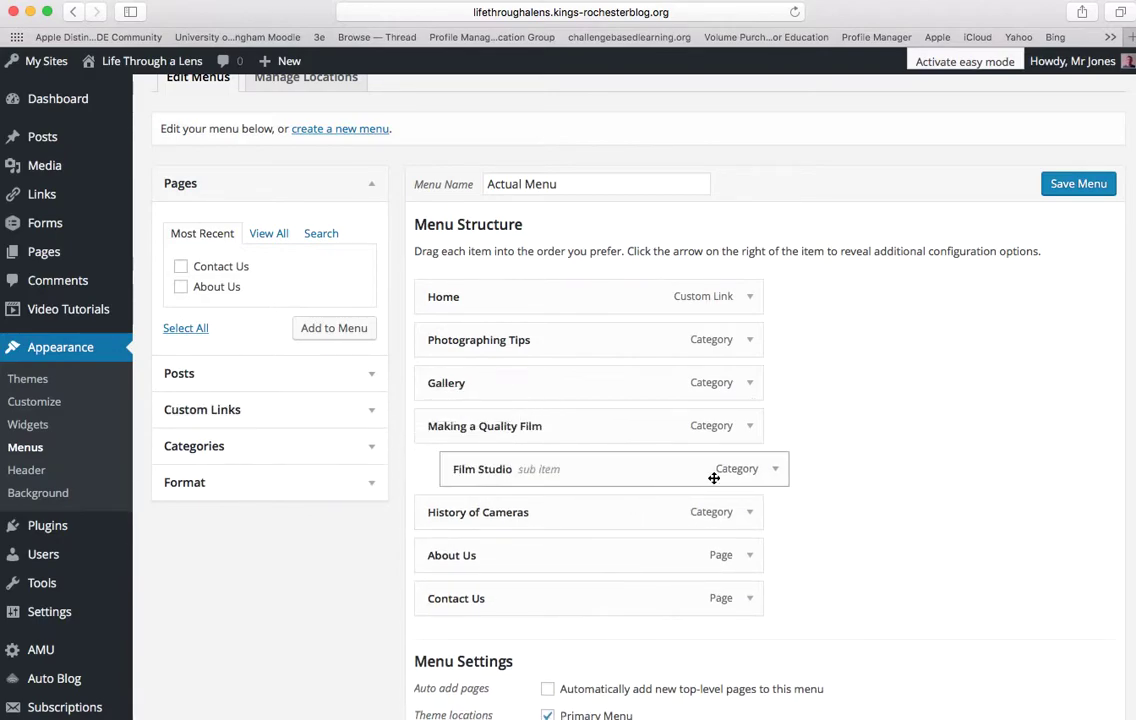
pyautogui.click(777, 470)
pyautogui.scroll(-4, 700, 490)
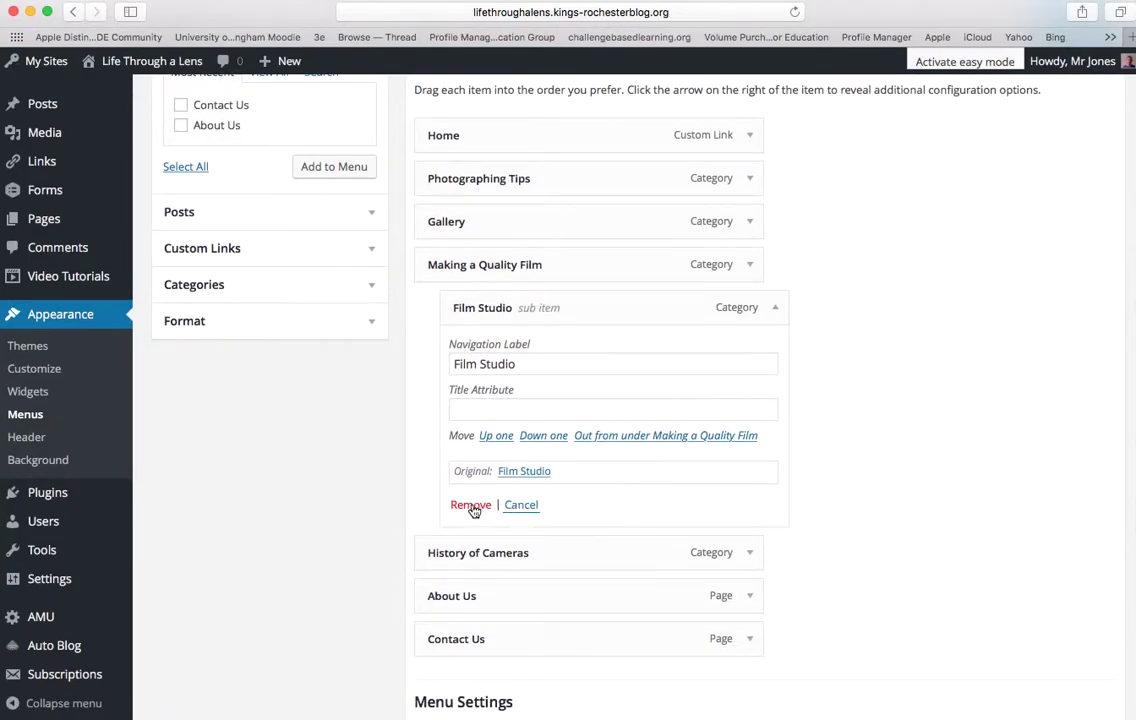
pyautogui.click(521, 505)
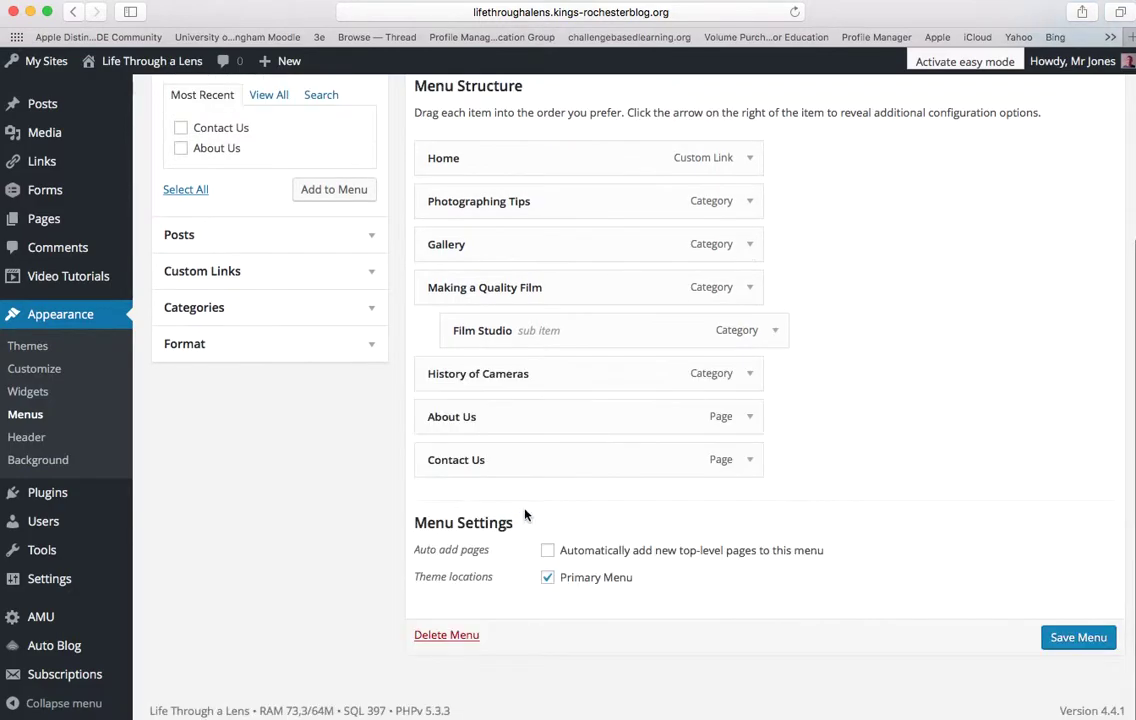
pyautogui.moveTo(649, 332); pyautogui.dragTo(612, 318)
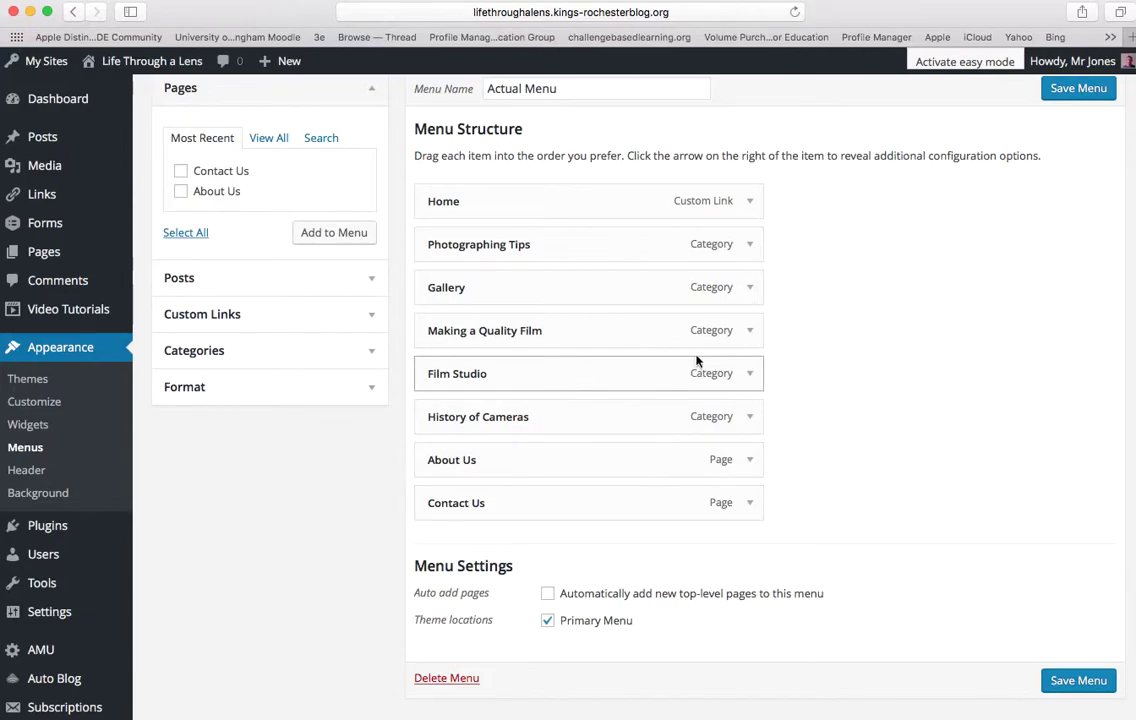
pyautogui.scroll(1, 365, 435)
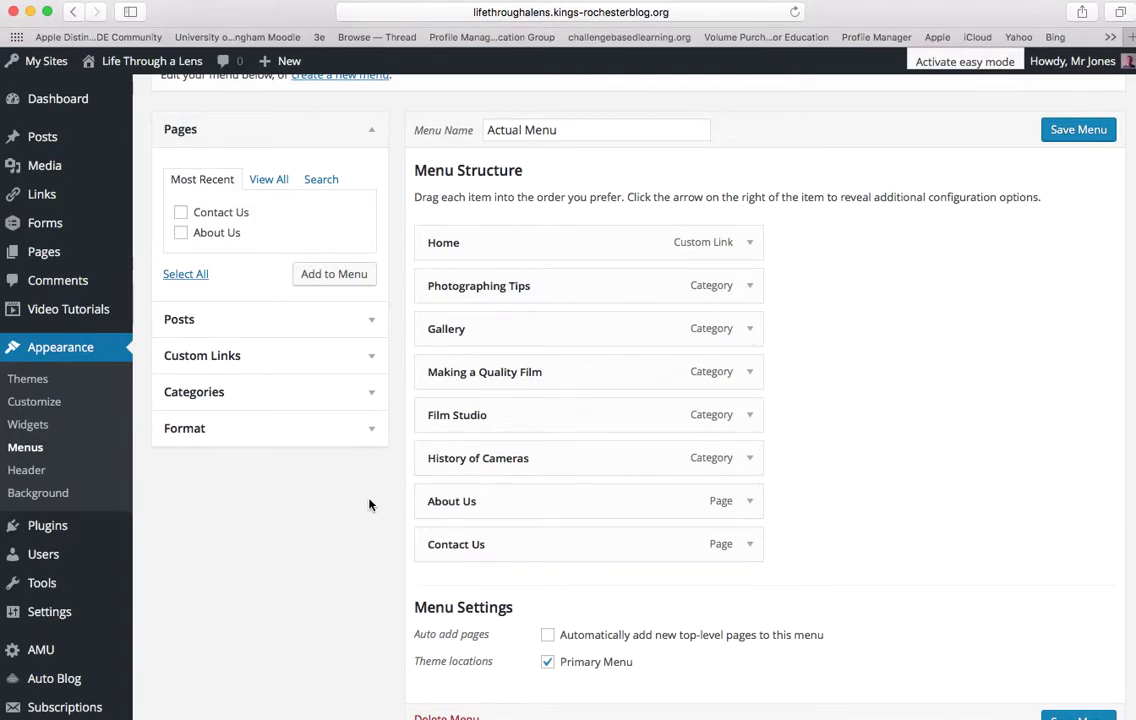
pyautogui.scroll(2, 369, 503)
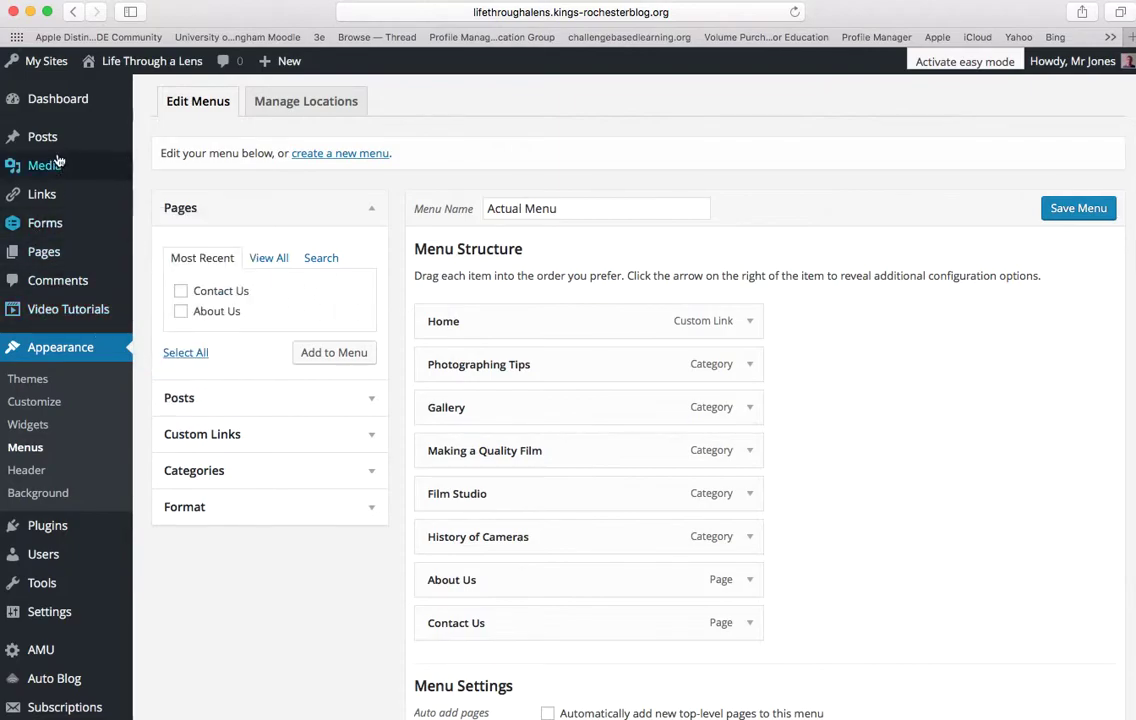
# Discard the unsaved menu changes via Leave Page and open Posts > Categories
pyautogui.scroll(-1, 78, 310)
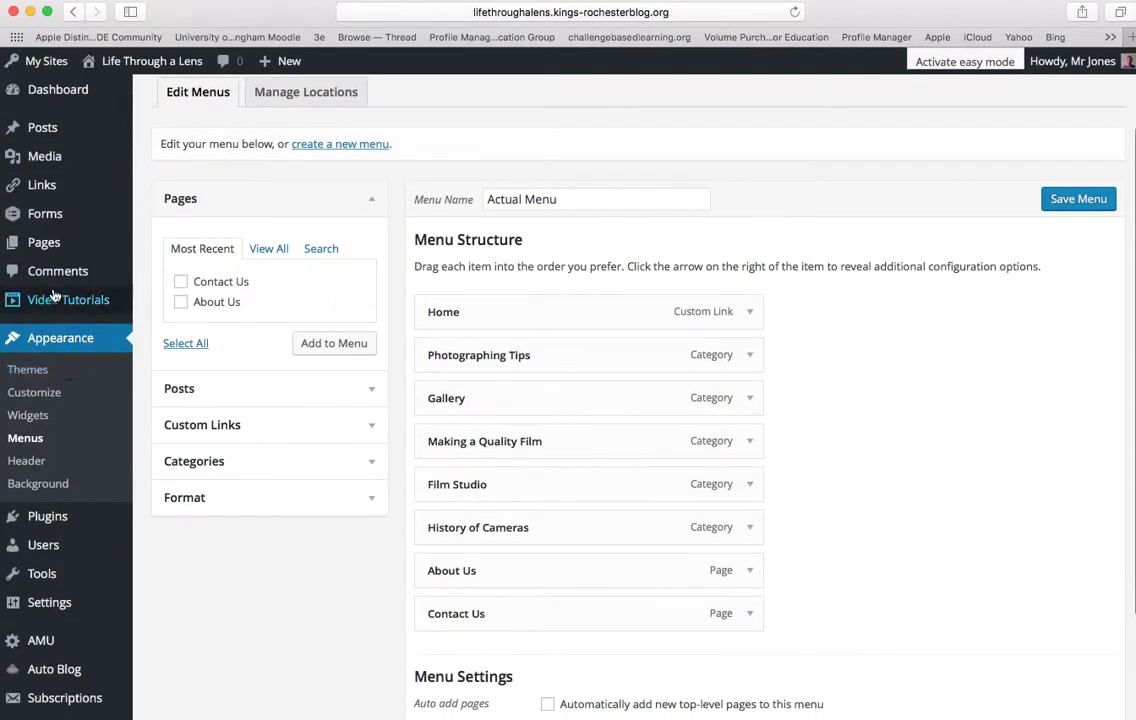
pyautogui.click(45, 89)
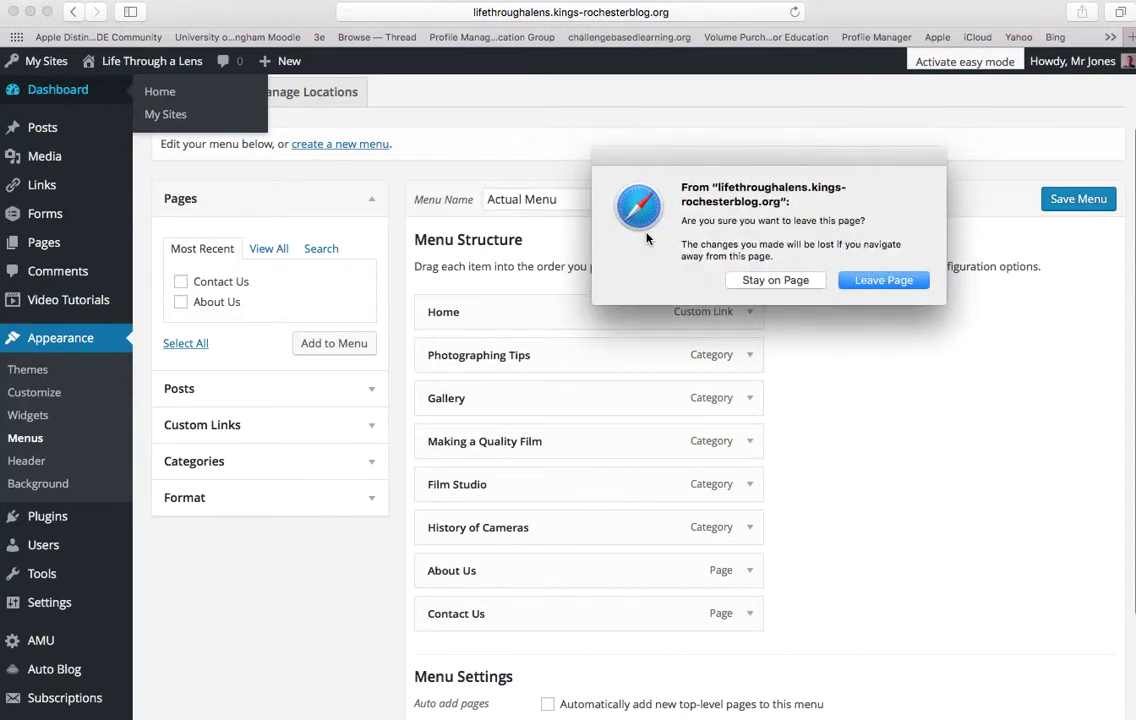
pyautogui.click(869, 282)
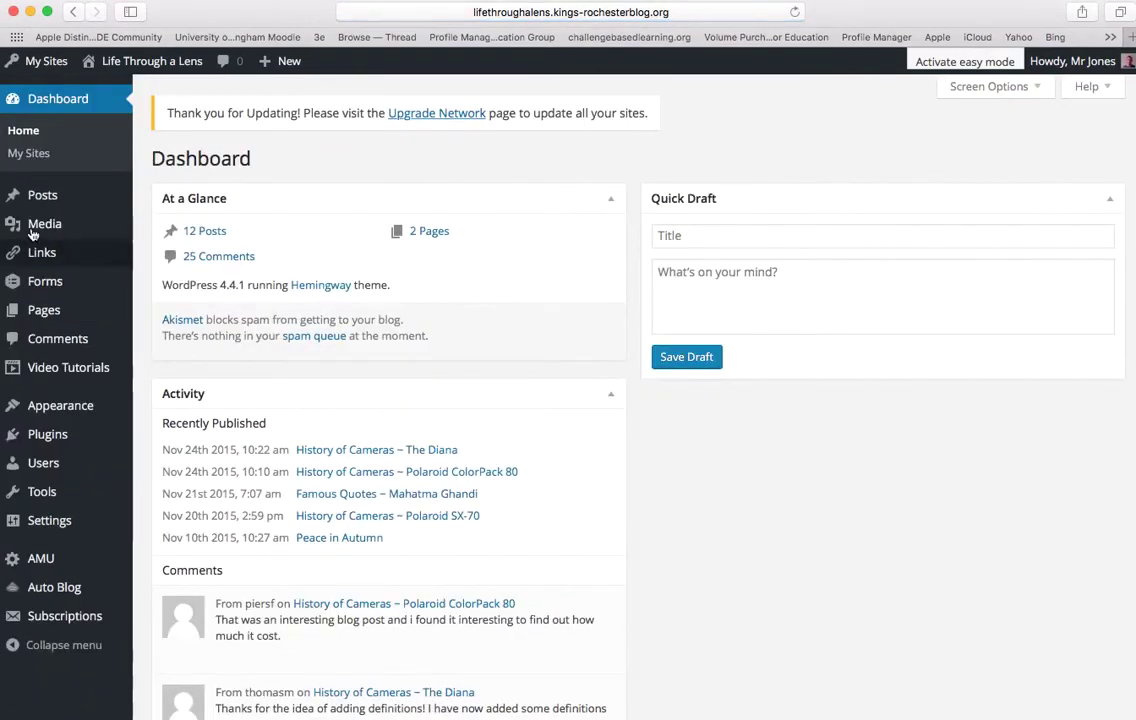
pyautogui.moveTo(62, 235)
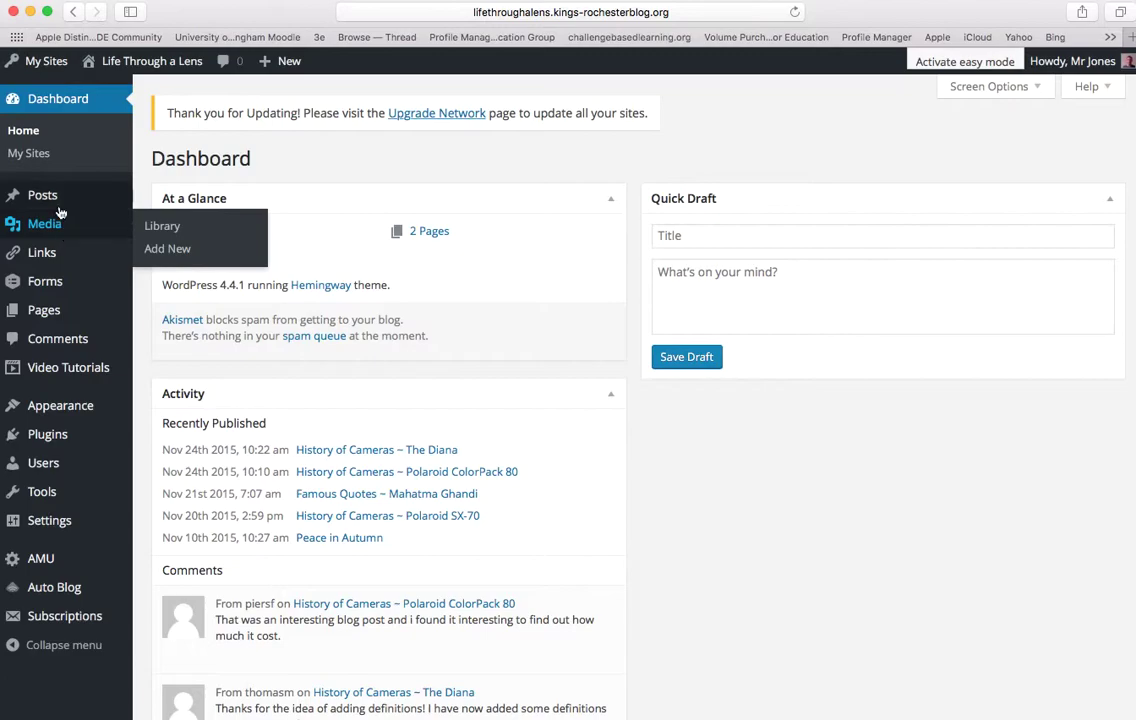
pyautogui.moveTo(54, 204)
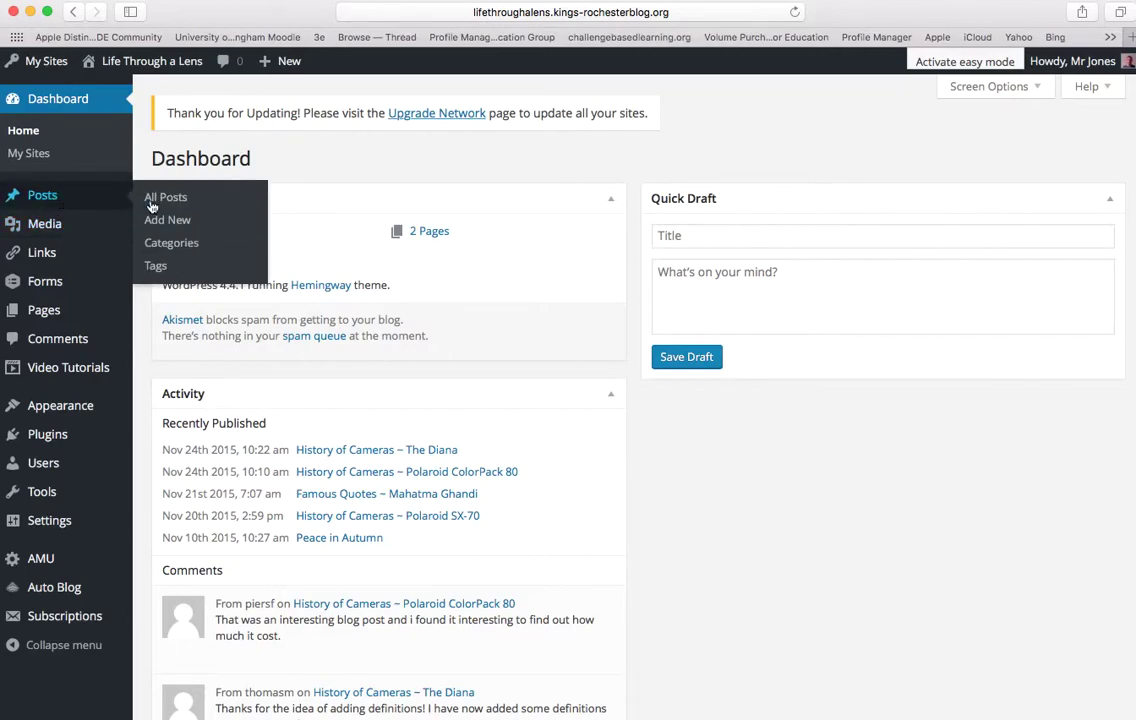
pyautogui.click(164, 246)
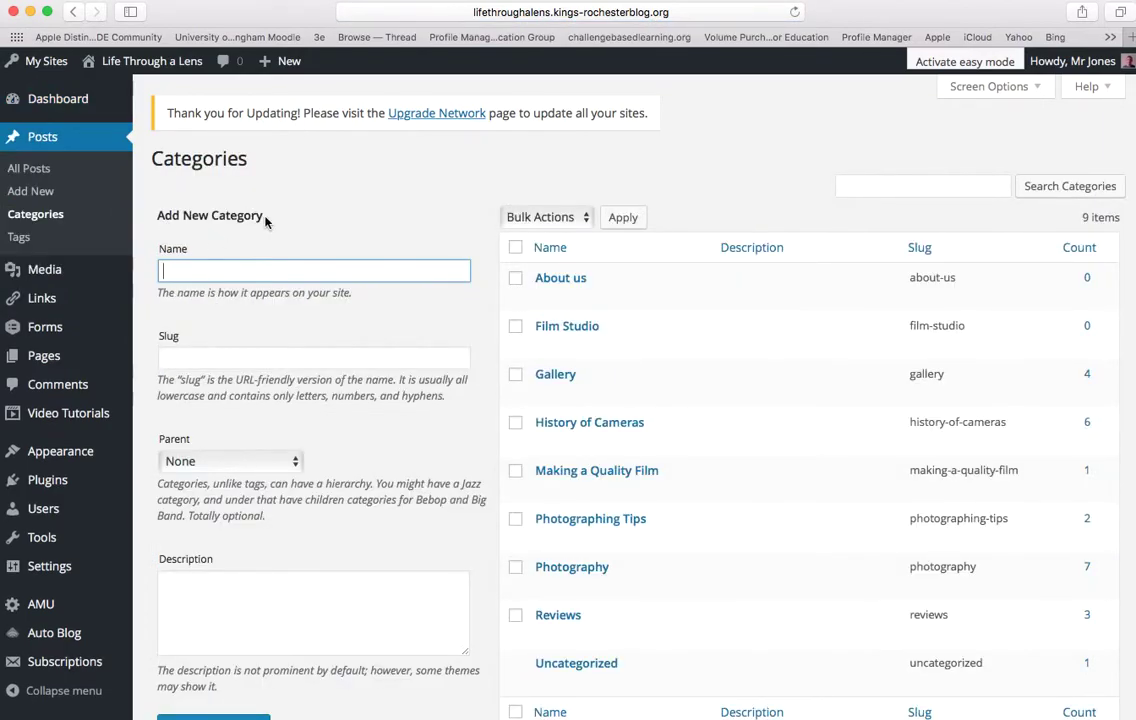
# Add a new category named 'Photoshop' using Add New Category
pyautogui.moveTo(265, 218); pyautogui.dragTo(157, 215)
pyautogui.click(183, 271)
pyautogui.write('Photoshop')
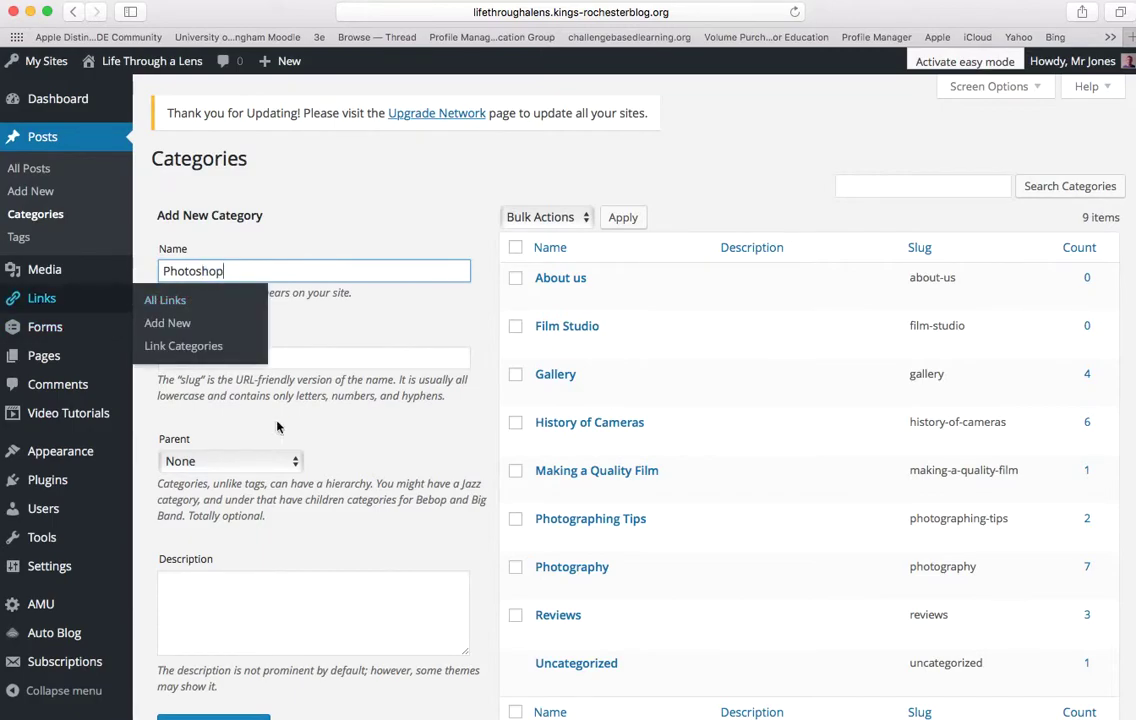
pyautogui.scroll(-2, 236, 416)
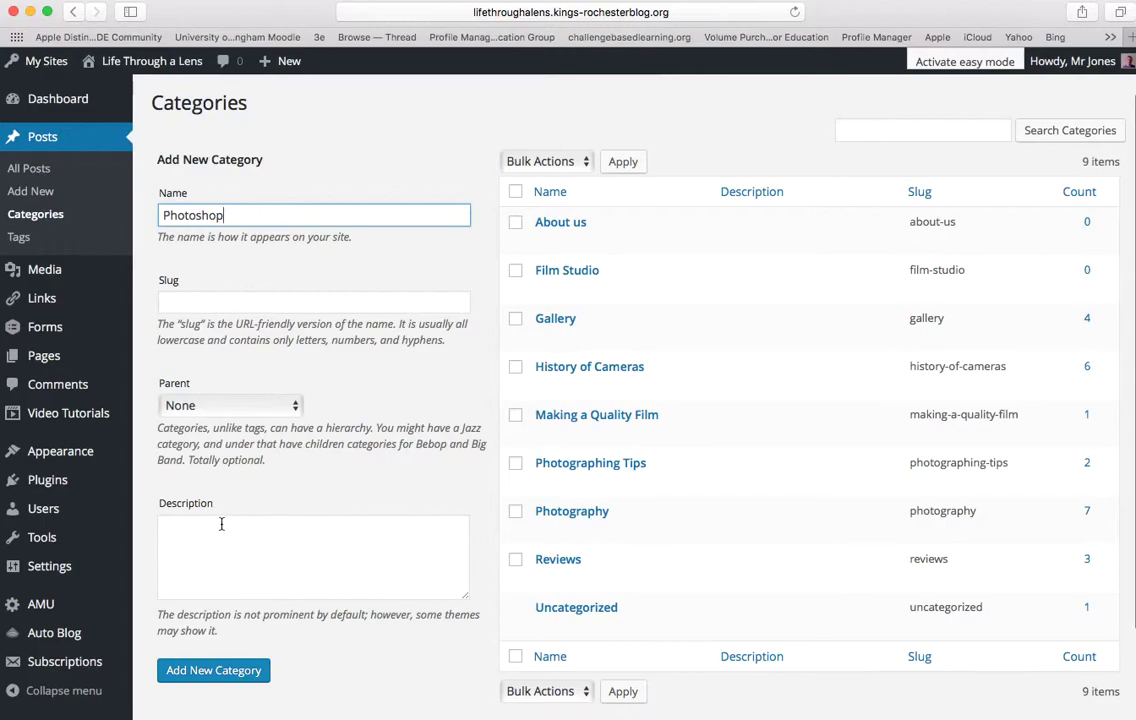
pyautogui.scroll(-1, 221, 524)
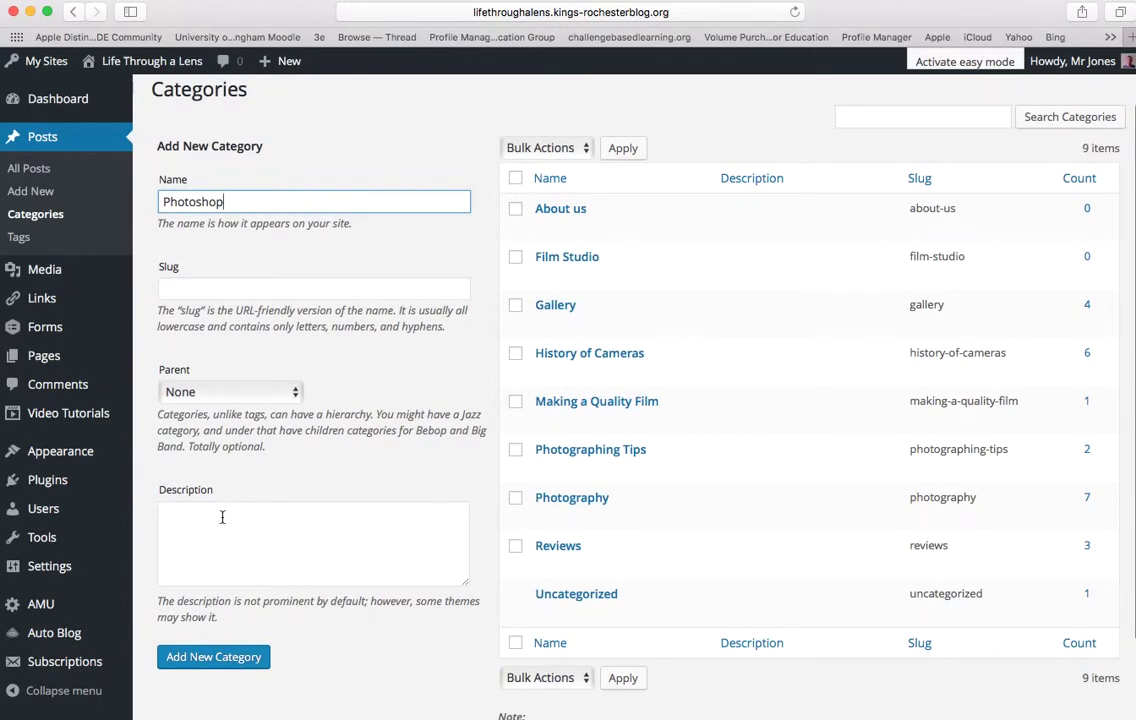
pyautogui.click(210, 660)
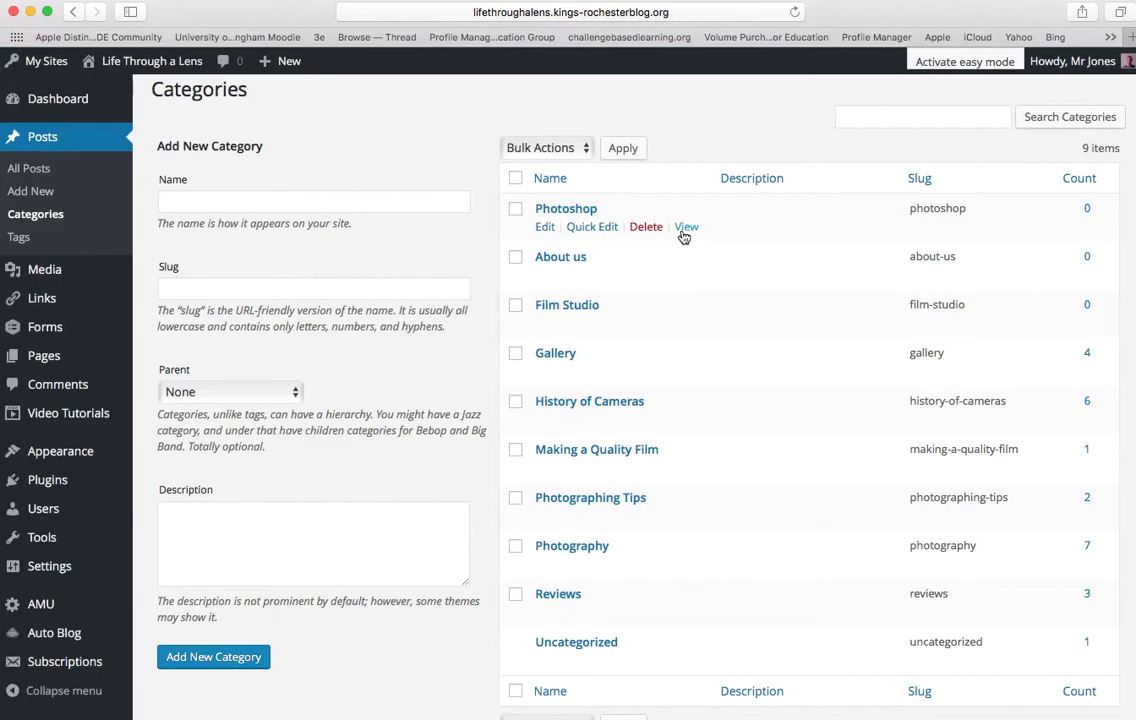
pyautogui.scroll(-1, 670, 515)
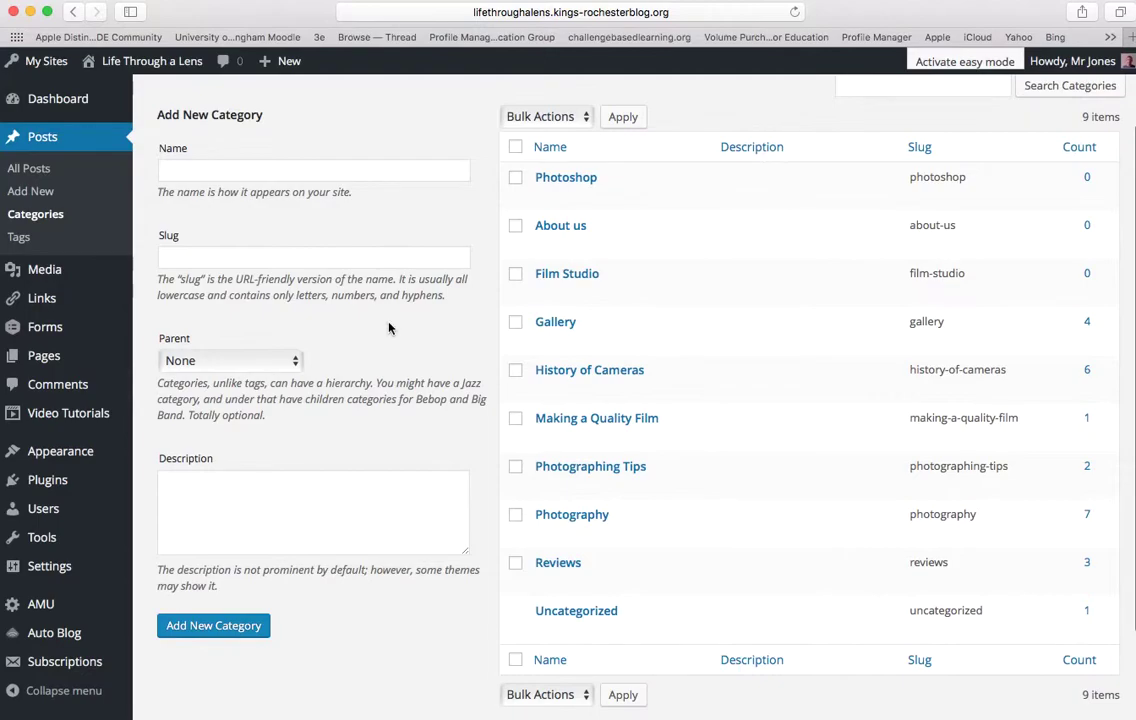
pyautogui.scroll(-2, 389, 328)
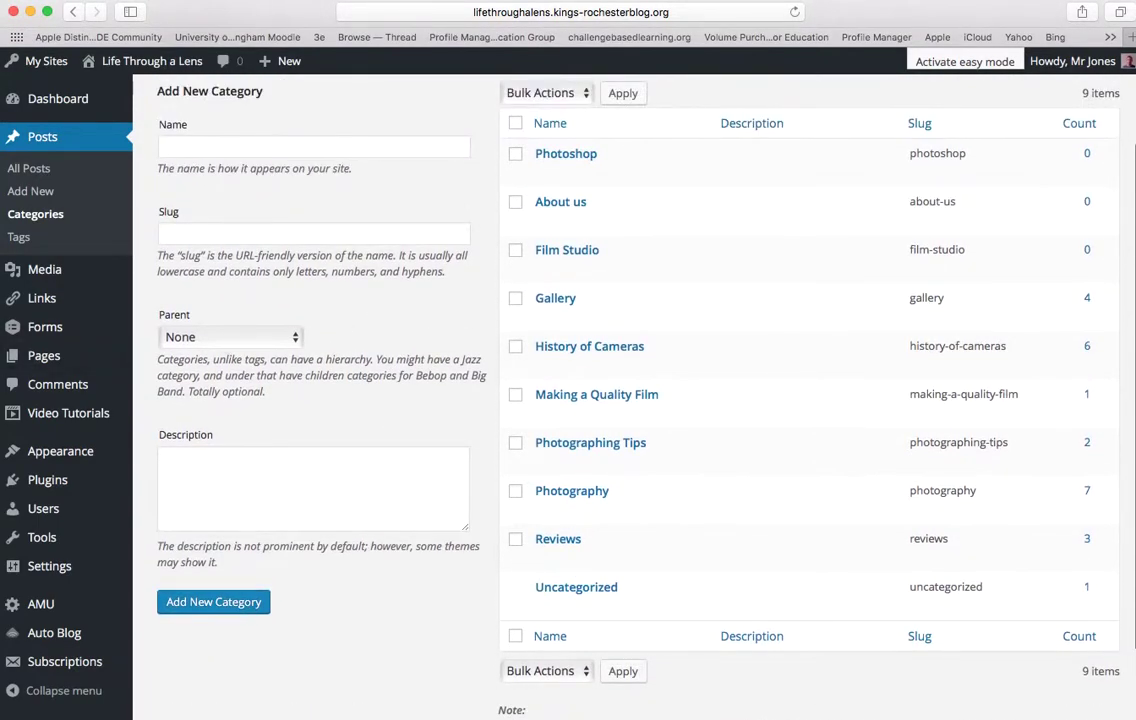
# Open the Appearance > Menus editor for Actual Menu
pyautogui.moveTo(67, 462)
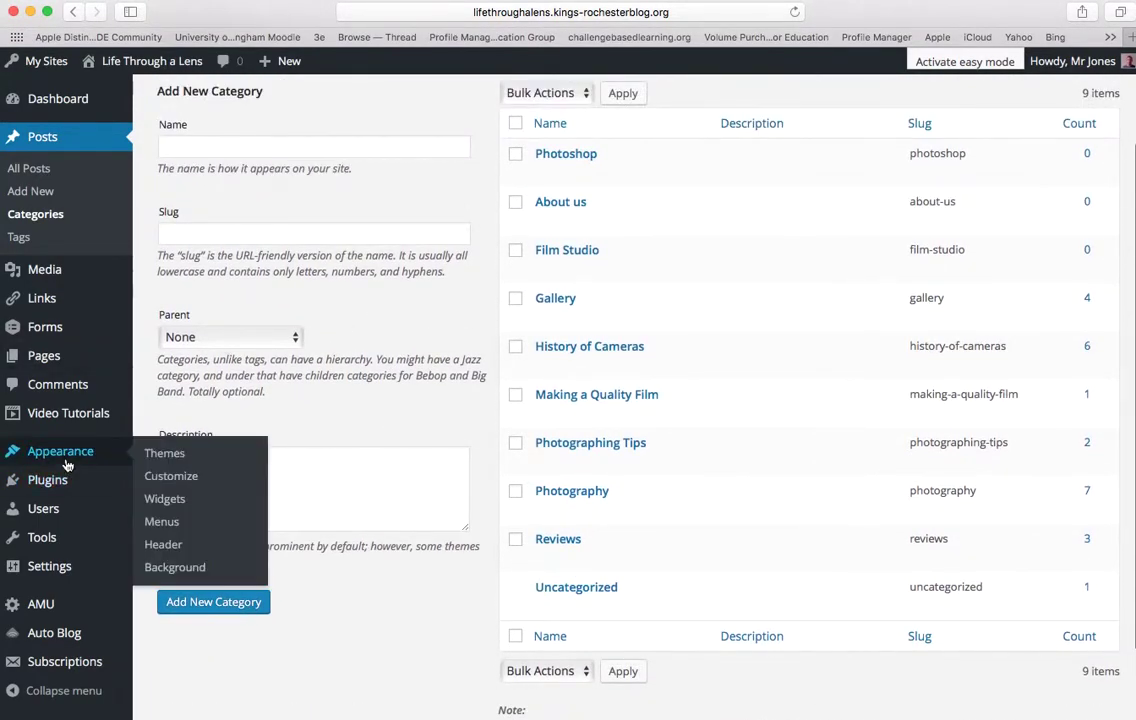
pyautogui.click(162, 522)
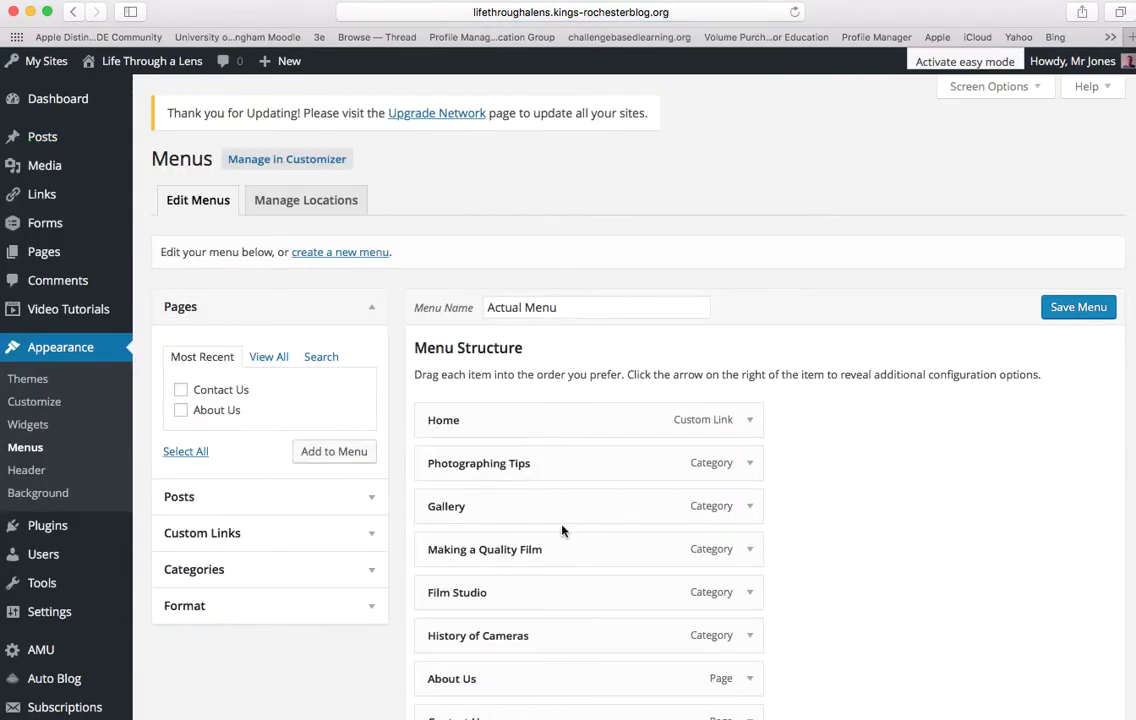
pyautogui.scroll(-3, 561, 530)
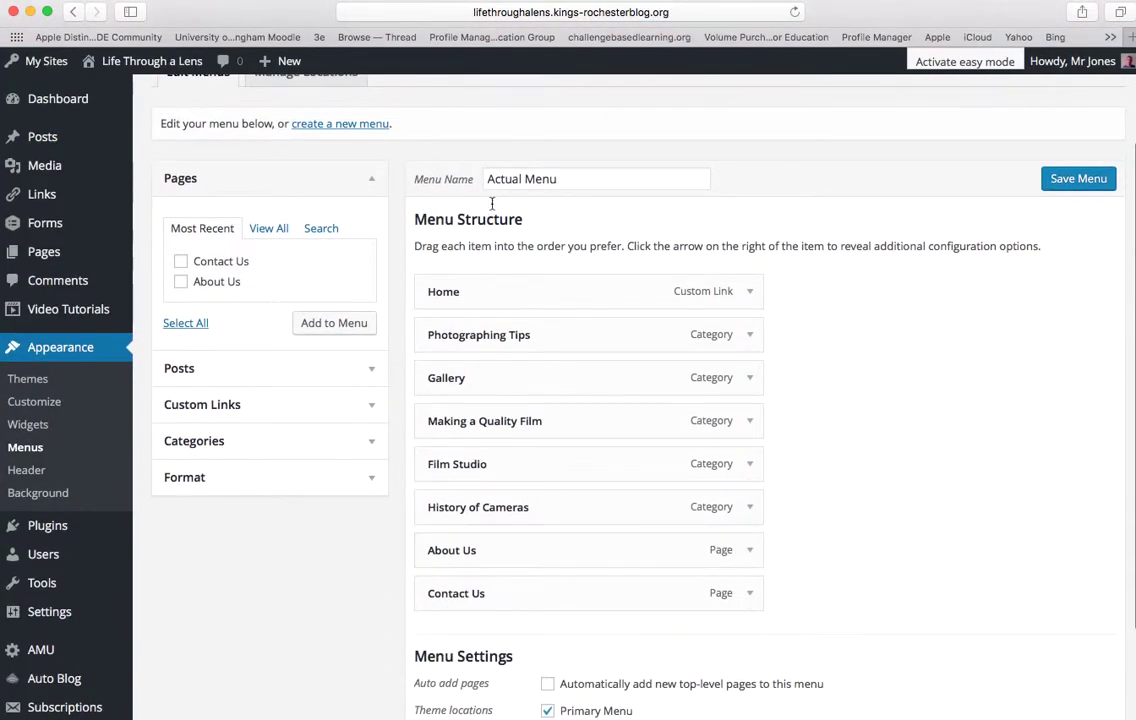
pyautogui.scroll(-1, 271, 385)
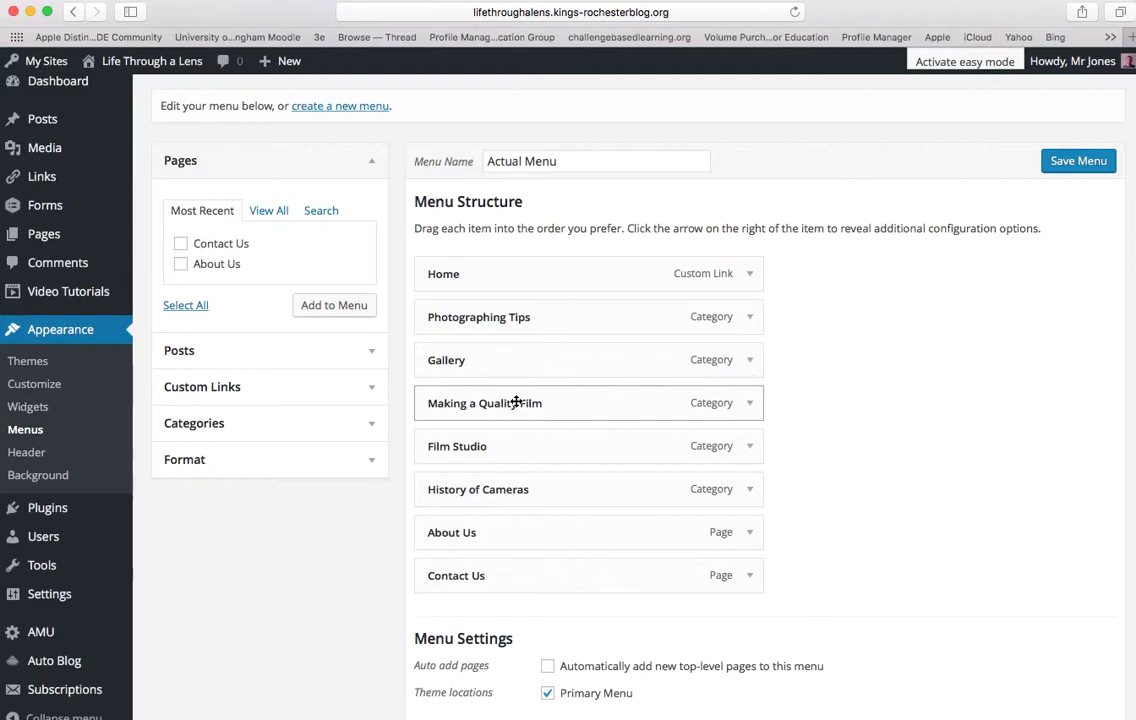
# Expand Categories, show View All, and tick the Photoshop category
pyautogui.click(279, 424)
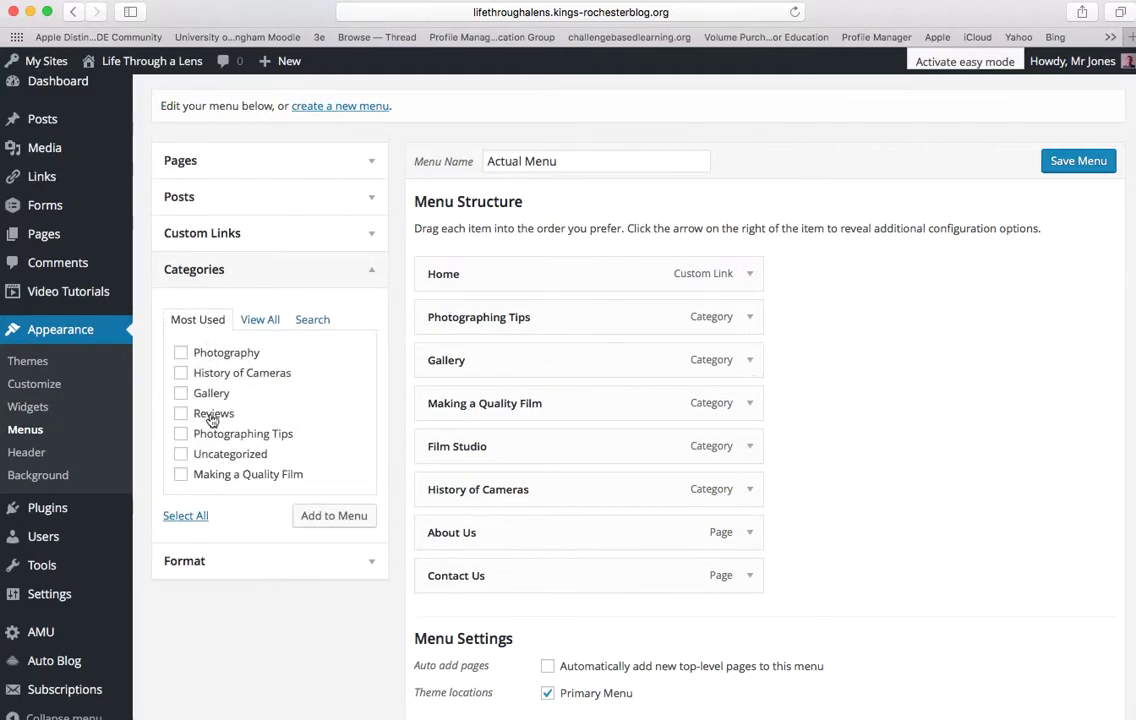
pyautogui.click(257, 320)
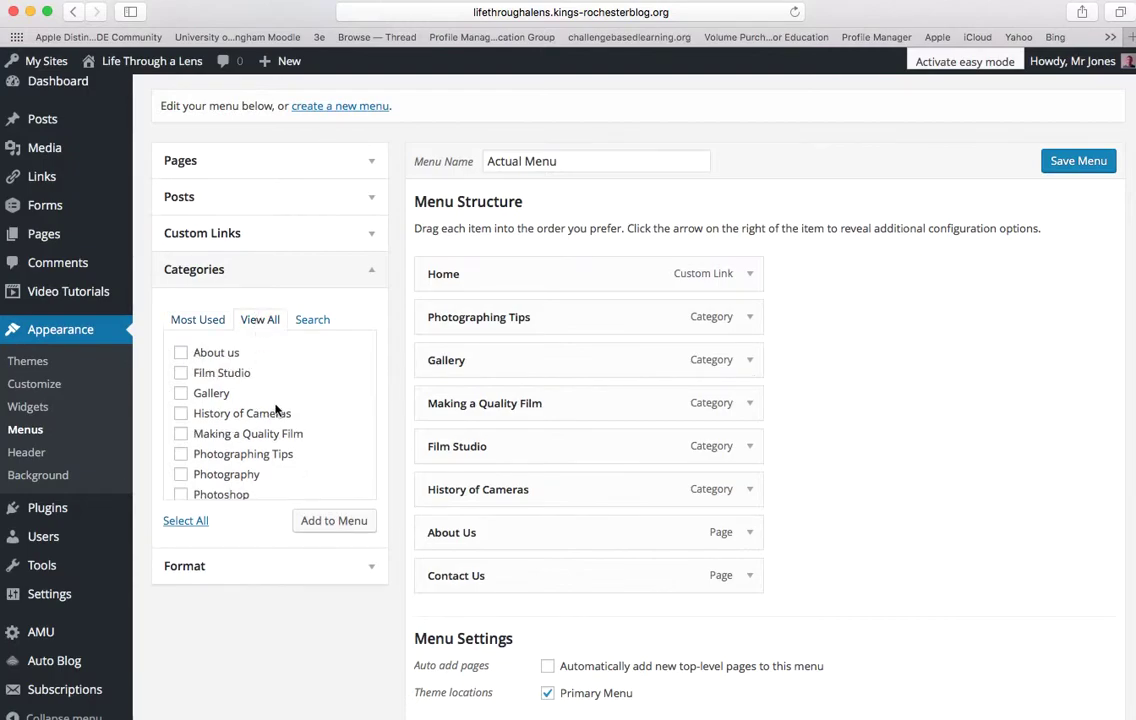
pyautogui.scroll(-2, 277, 408)
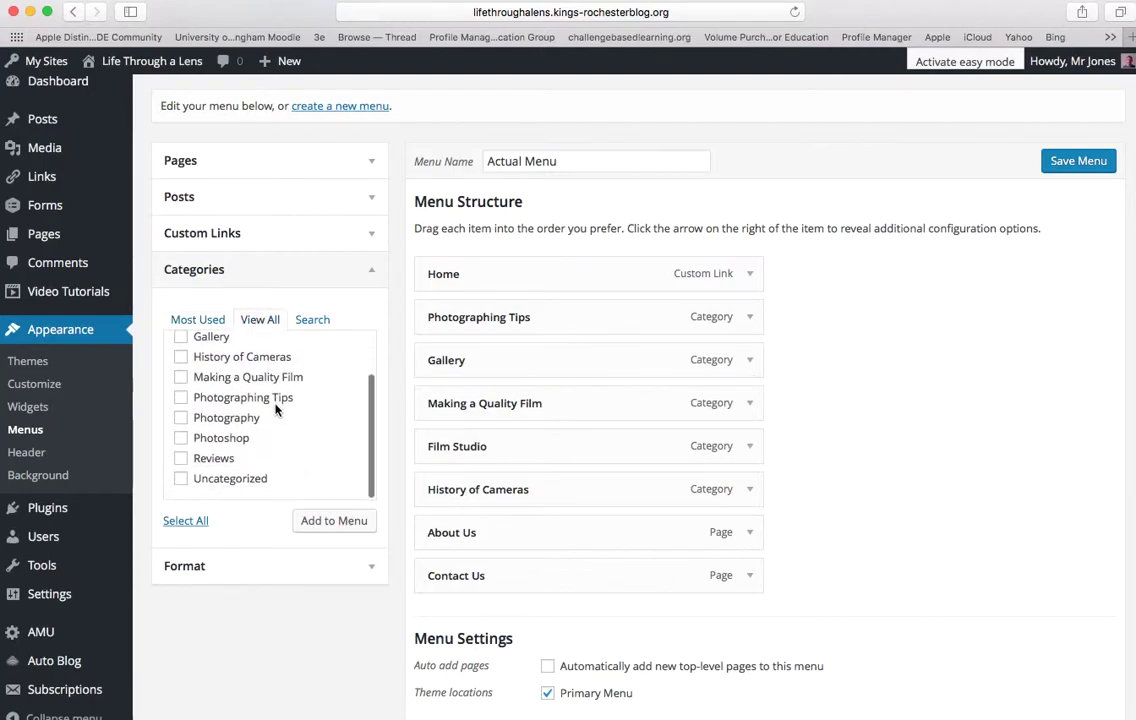
pyautogui.click(181, 441)
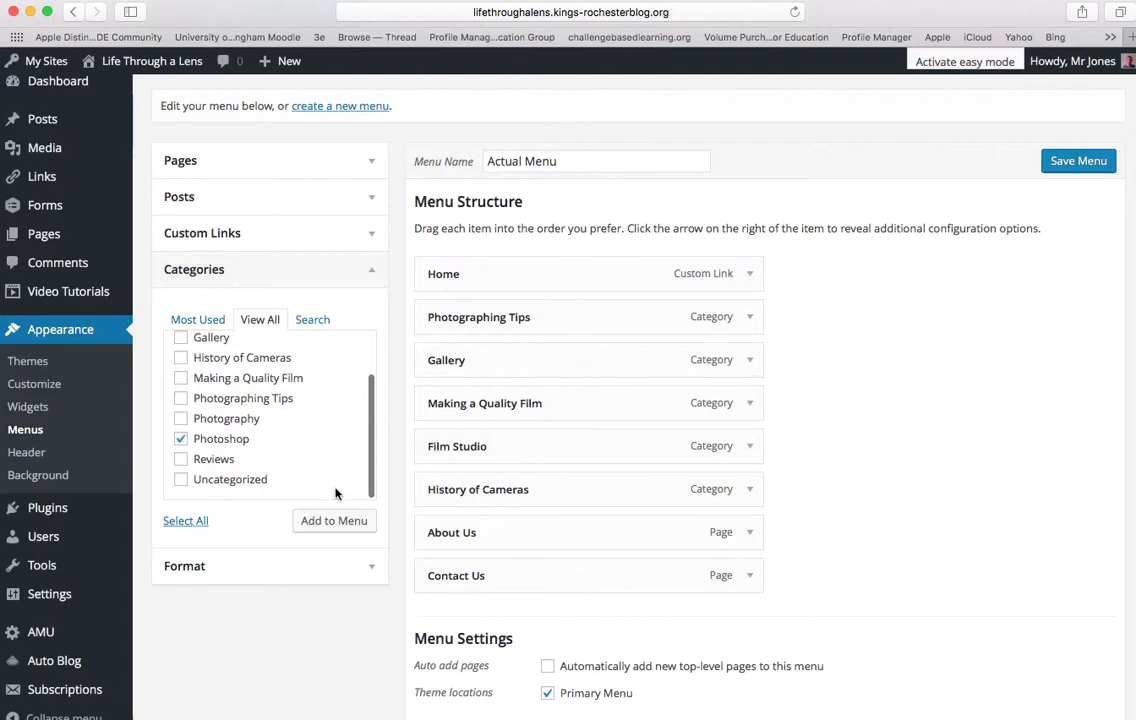
# Add Photoshop to Actual Menu and move it just below Photographing Tips
pyautogui.click(331, 523)
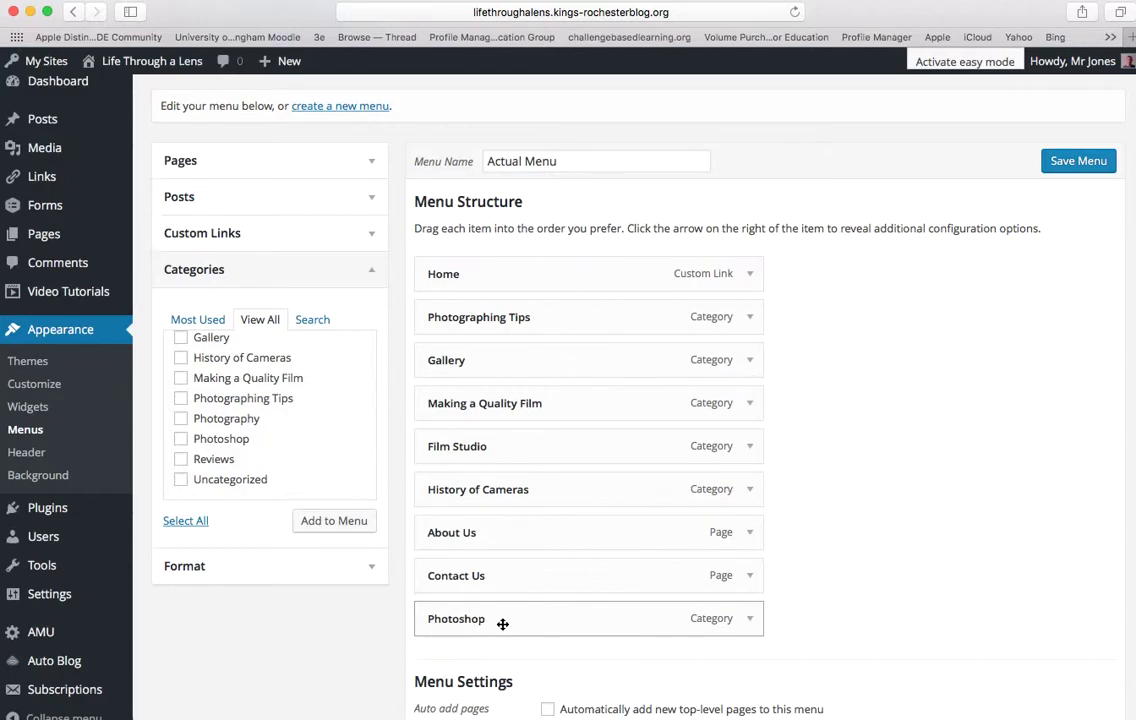
pyautogui.moveTo(502, 624); pyautogui.dragTo(502, 360)
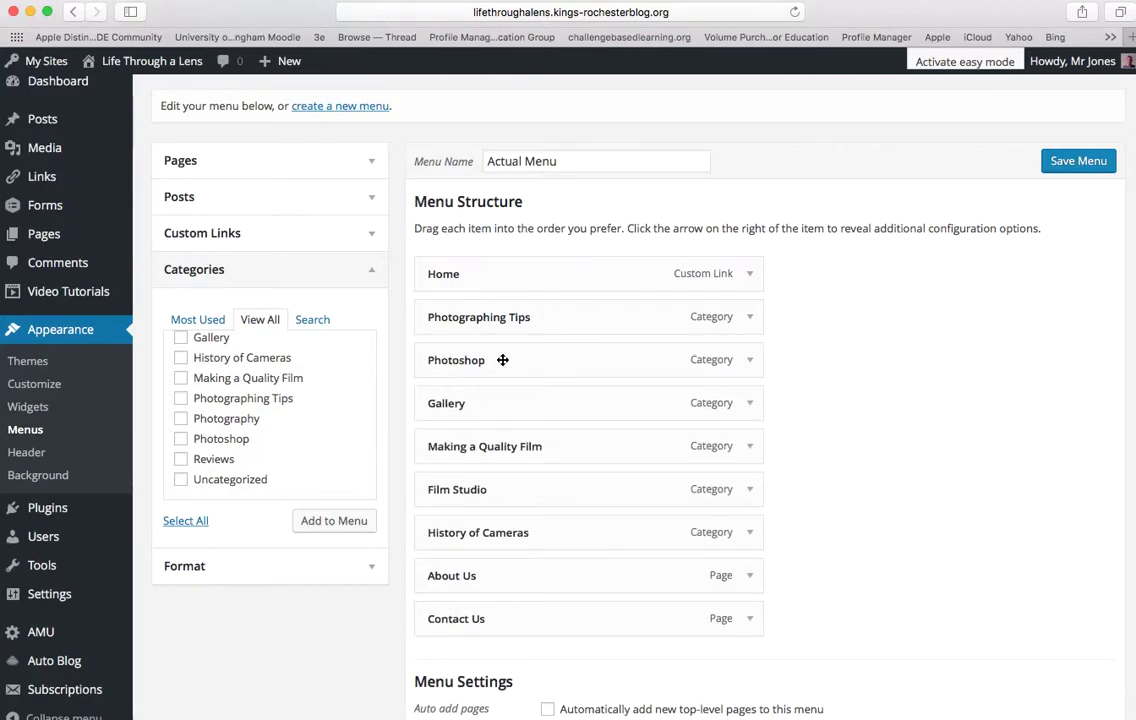
pyautogui.click(43, 235)
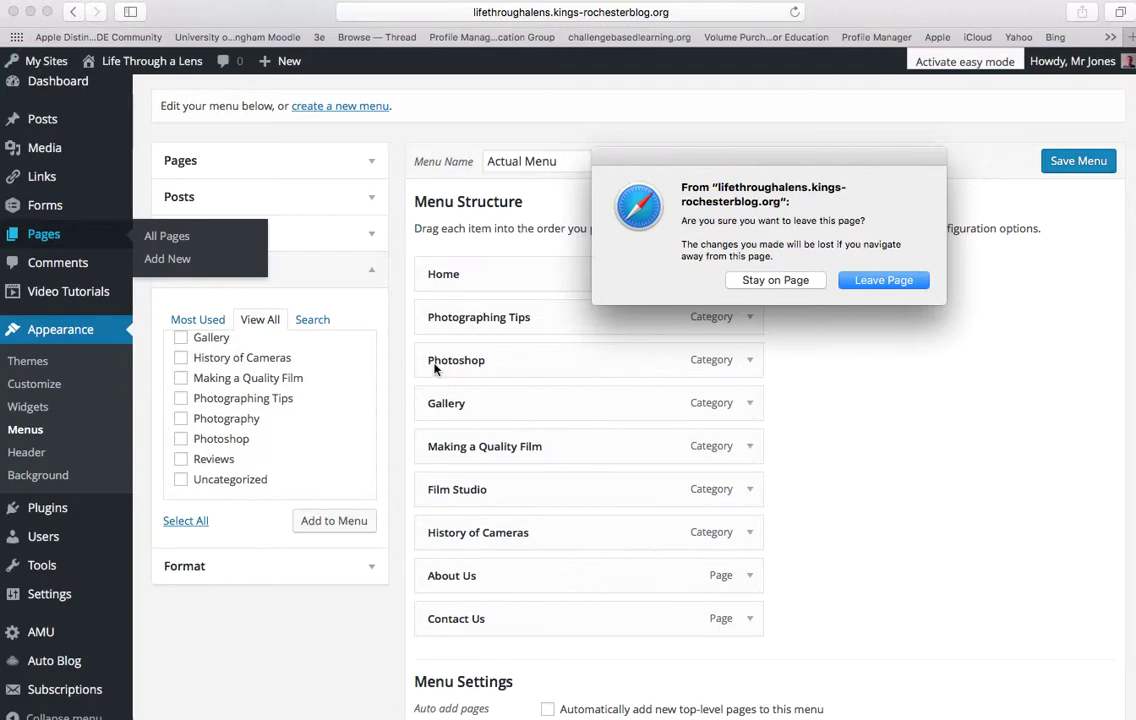
# Stay in the menu editor and list all posts under the Posts panel's View All
pyautogui.click(790, 281)
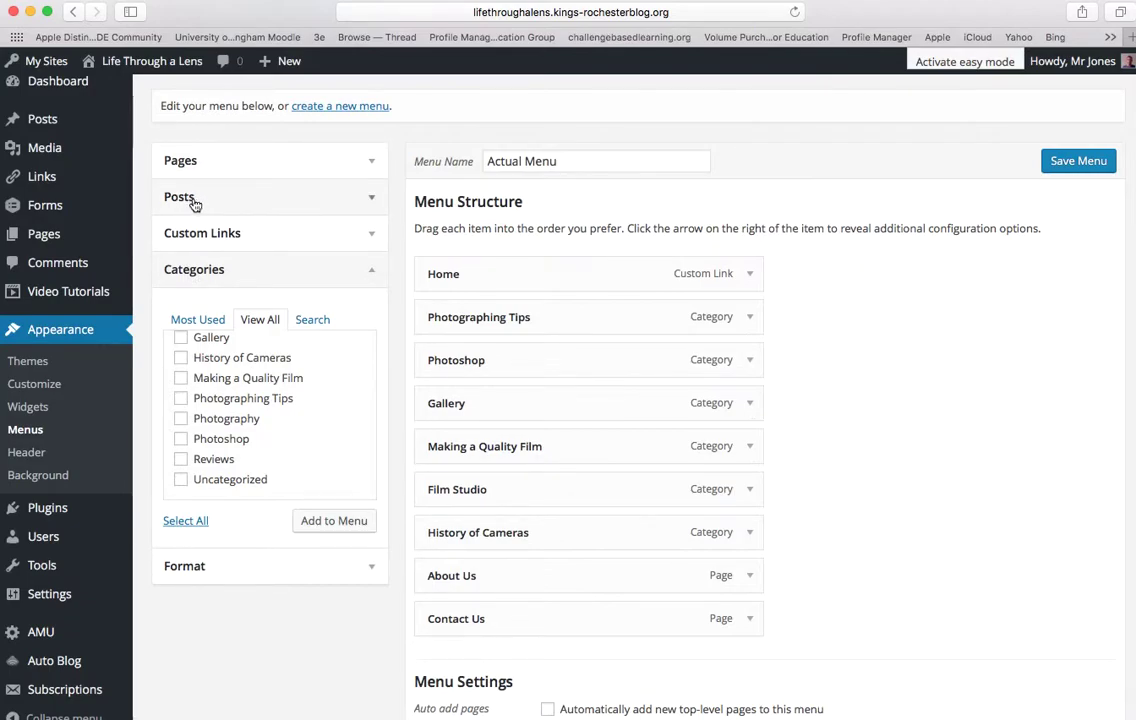
pyautogui.click(372, 200)
pyautogui.click(266, 248)
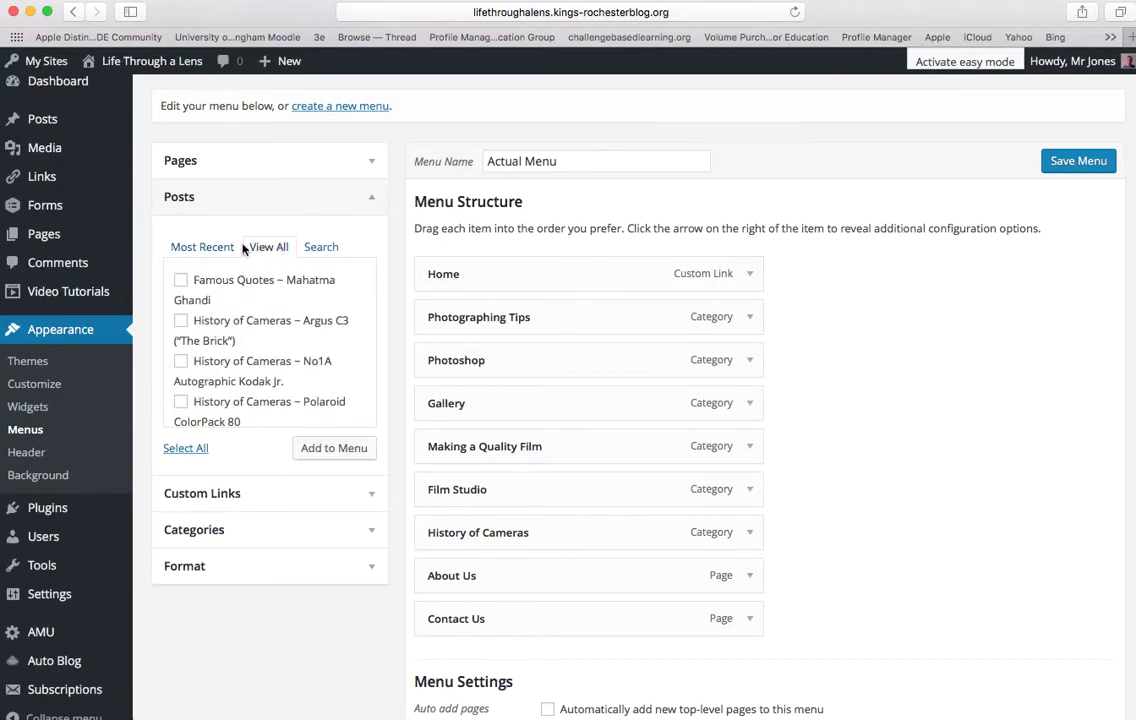
pyautogui.click(180, 280)
pyautogui.click(180, 282)
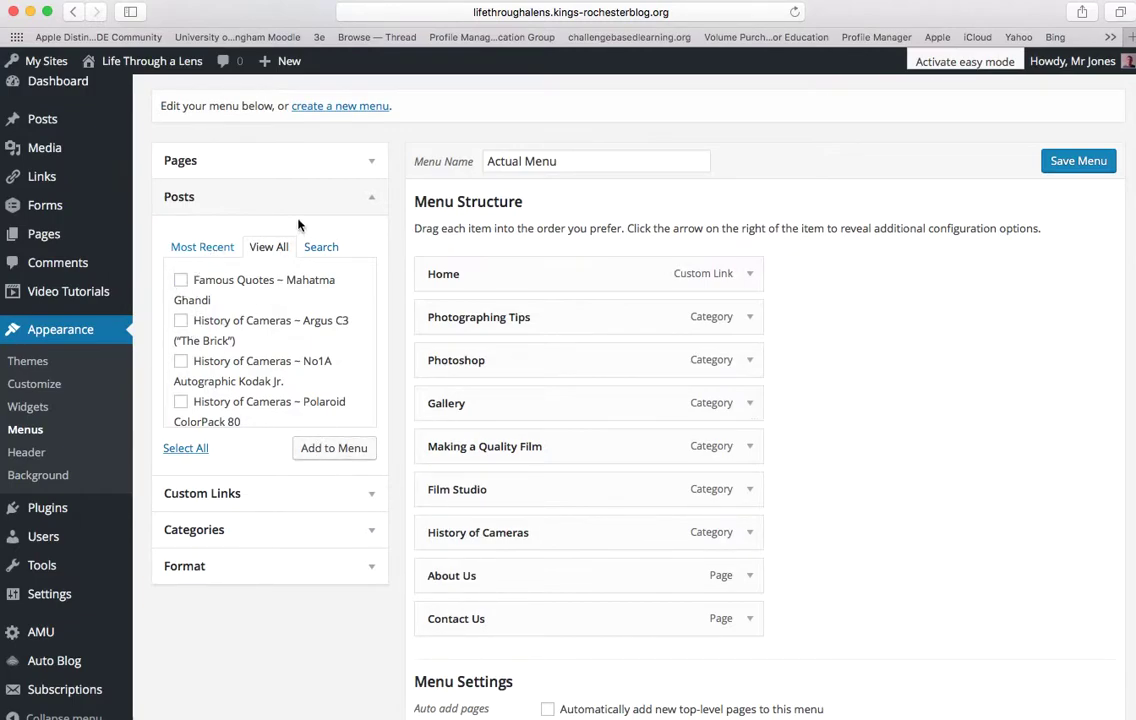